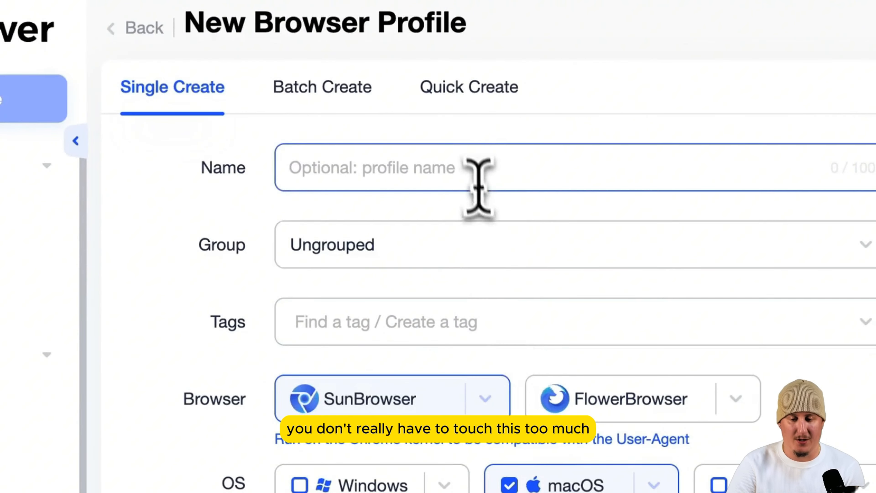
Try the sample profile name "BRAND NEW - TIKTOK - AUGUST 1ST" and clear the name field again.
left_click(469, 171)
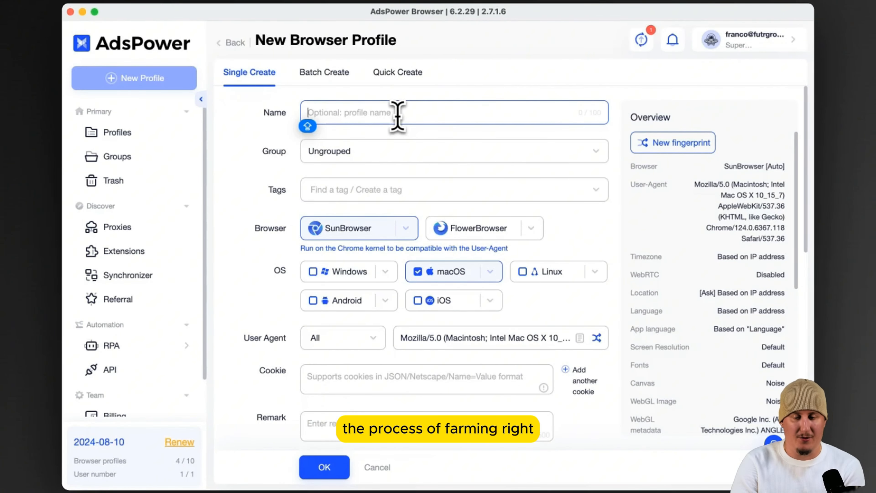
type("BRAN")
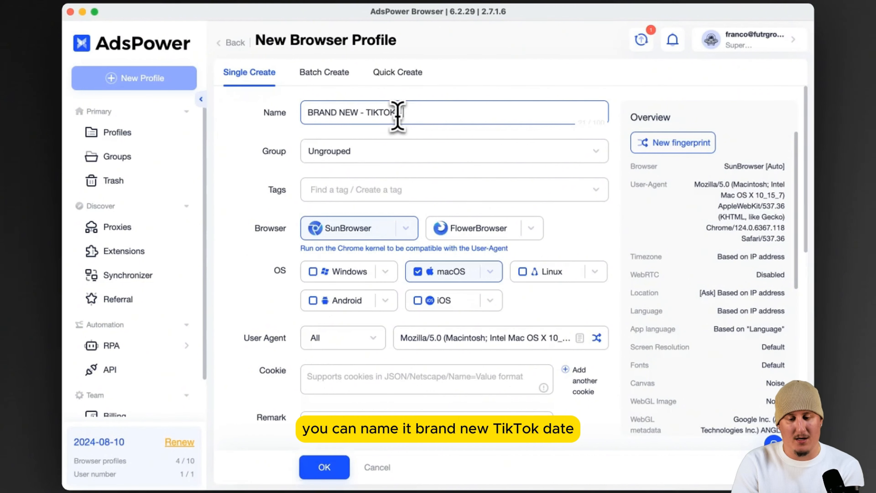
type("D NEW - TIKTOK - AUGUST")
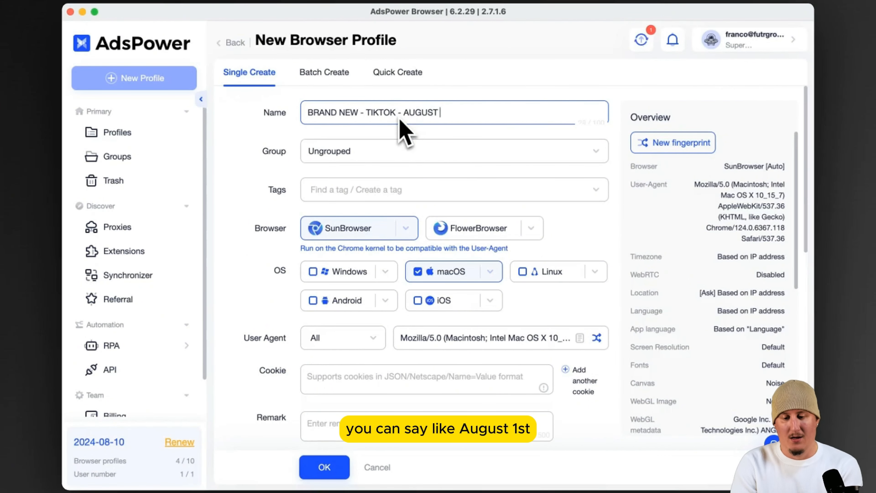
type(" 1ST")
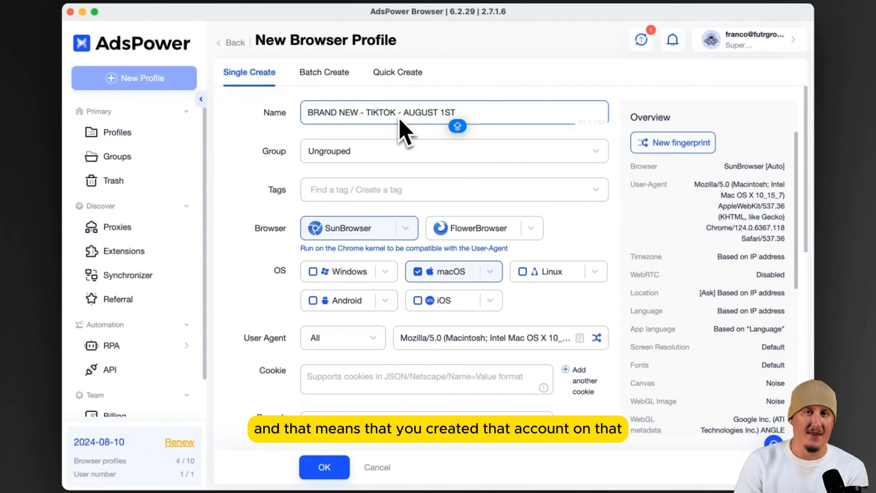
key("super+a")
key("BackSpace")
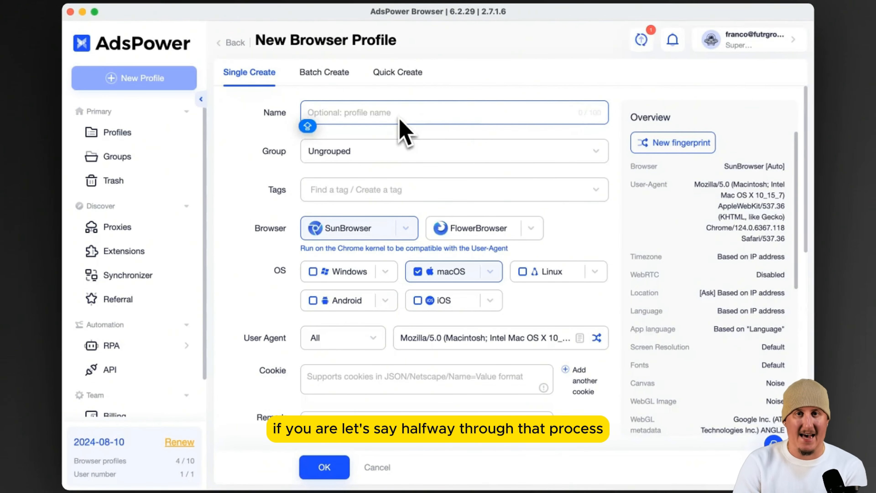
Try the sample profile name "COOKIES FARMED - META - DAY 5" and clear it.
type("COOKIES FARMED - META - DAY 5")
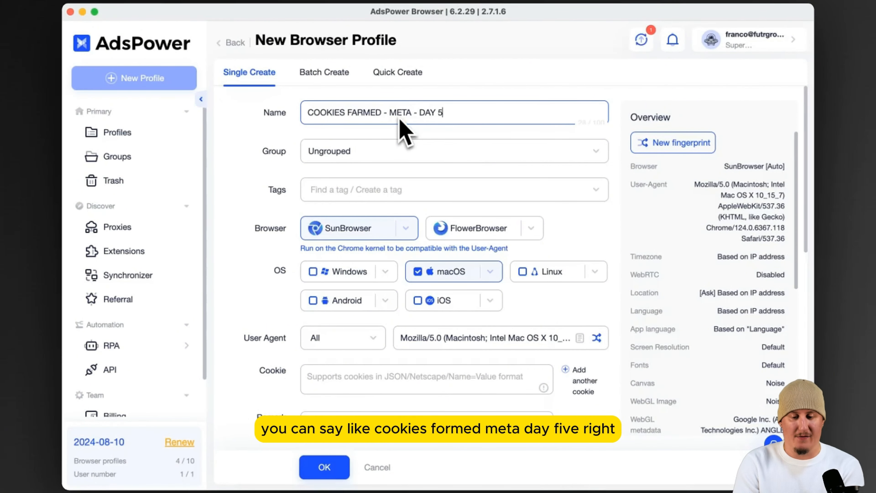
key("Caps_Lock")
key("super+a")
key("BackSpace")
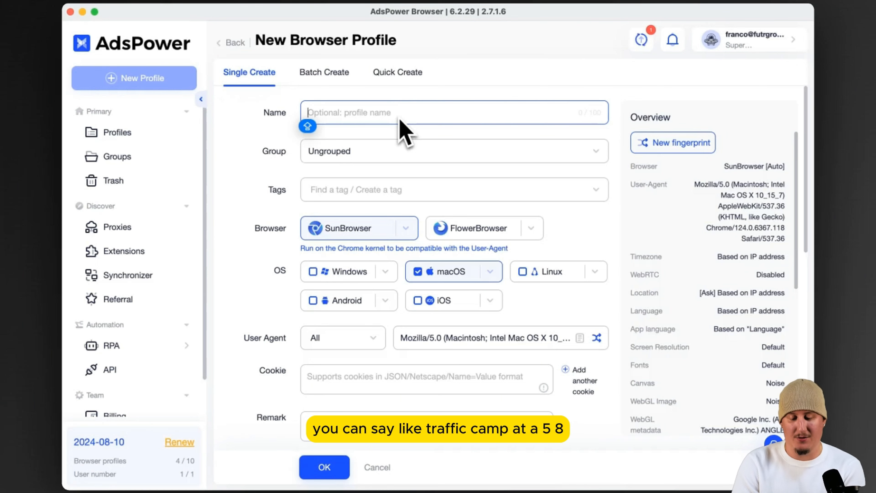
Try the sample profile name "TRAFFIC CAMP - META 5 - DAY 9" and clear it.
type("TRAFFIC CAMP")
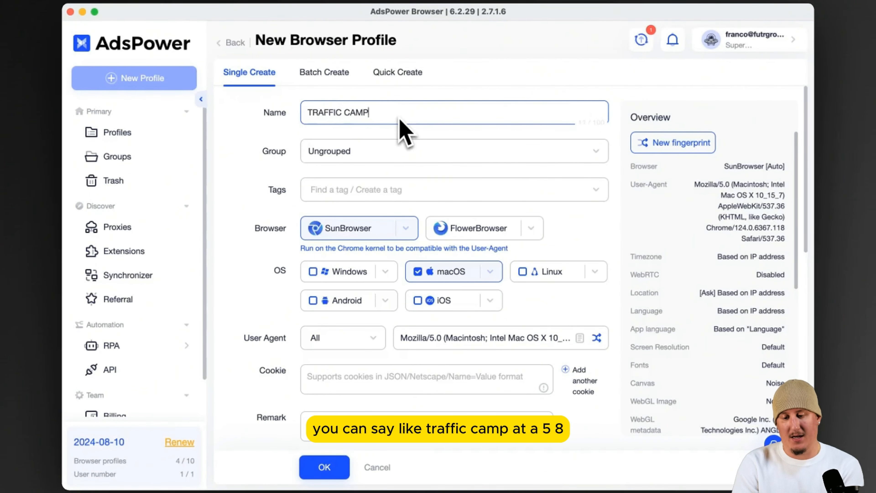
type(" - META 5 - DAY ")
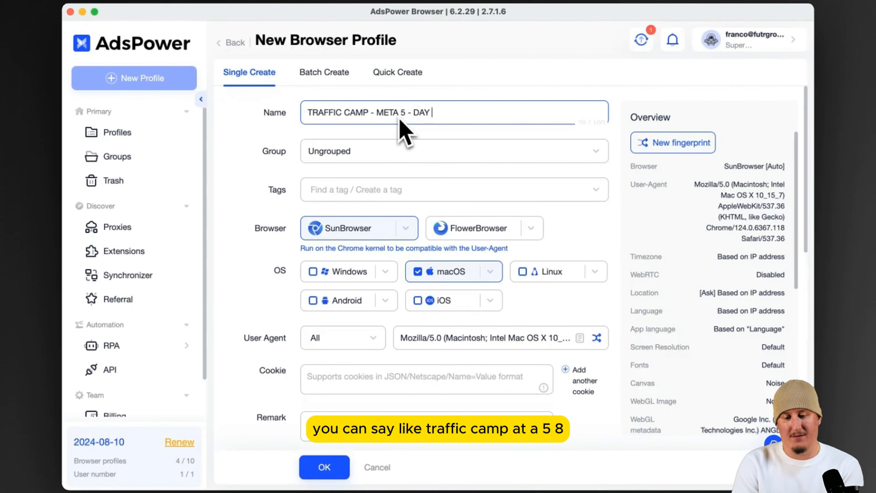
type("9")
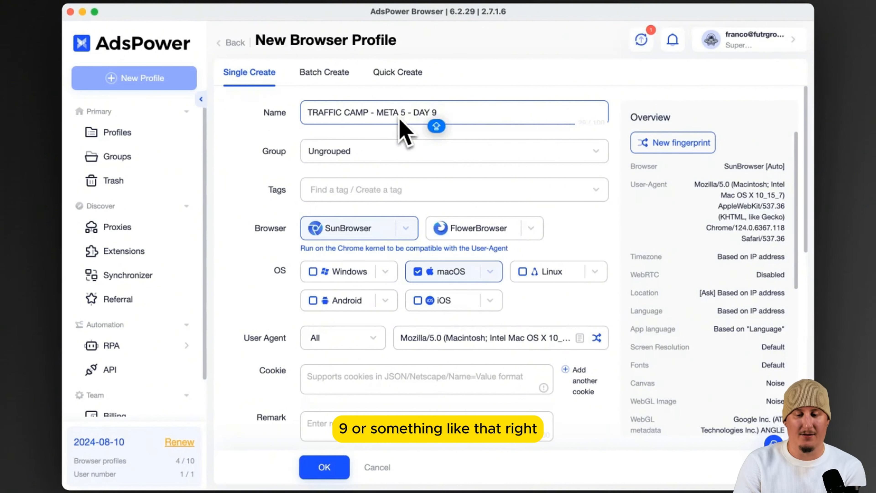
key("super+a")
key("BackSpace")
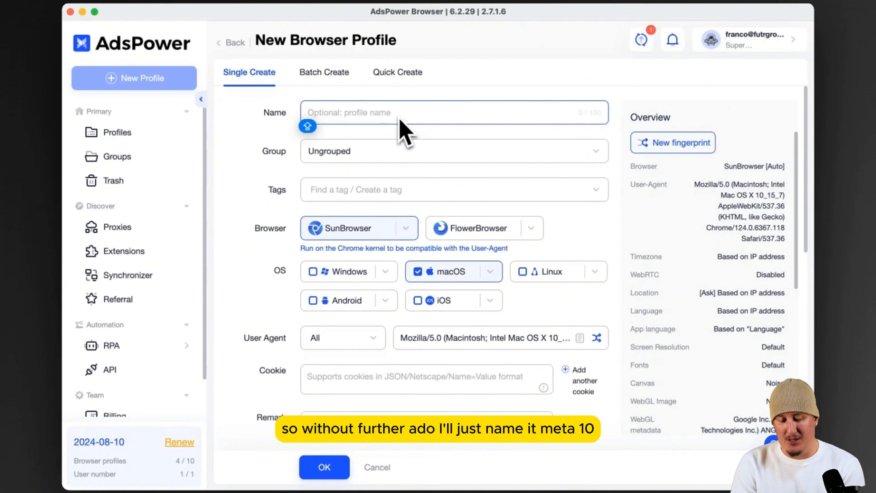
Name the new browser profile "Meta 15".
type("m")
key("BackSpace")
type("Meta 1")
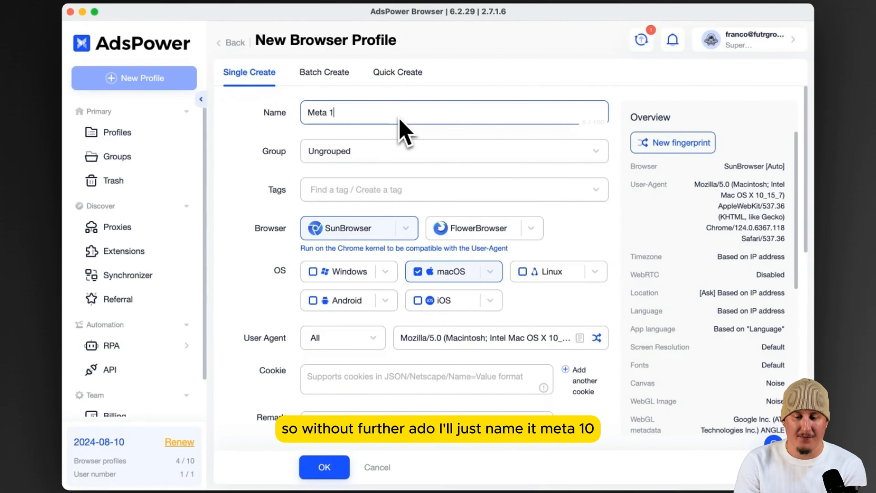
type("0")
key("BackSpace")
type("5")
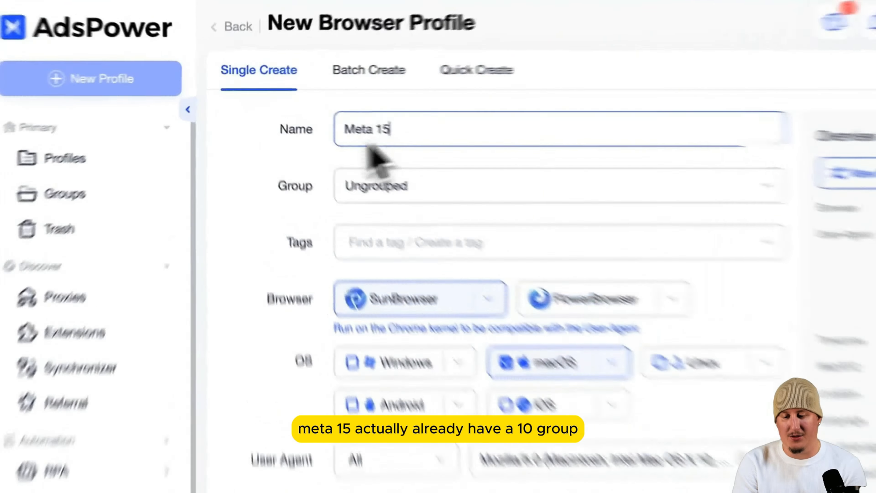
left_click(260, 146)
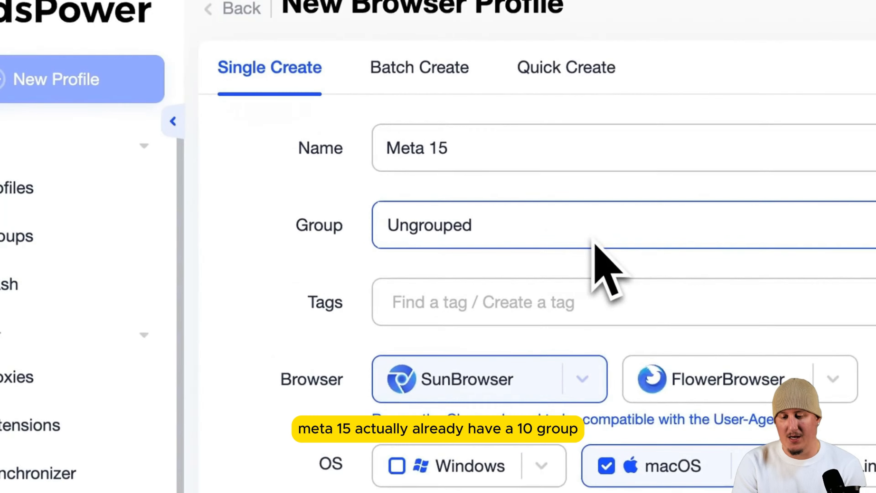
Set the profile's SunBrowser kernel version to Chrome 122.
scroll(607, 272, "down", 1)
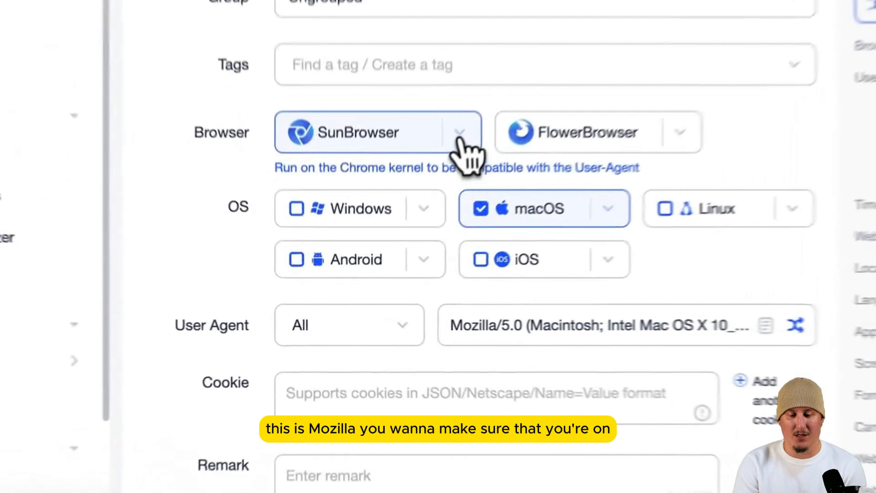
left_click(460, 135)
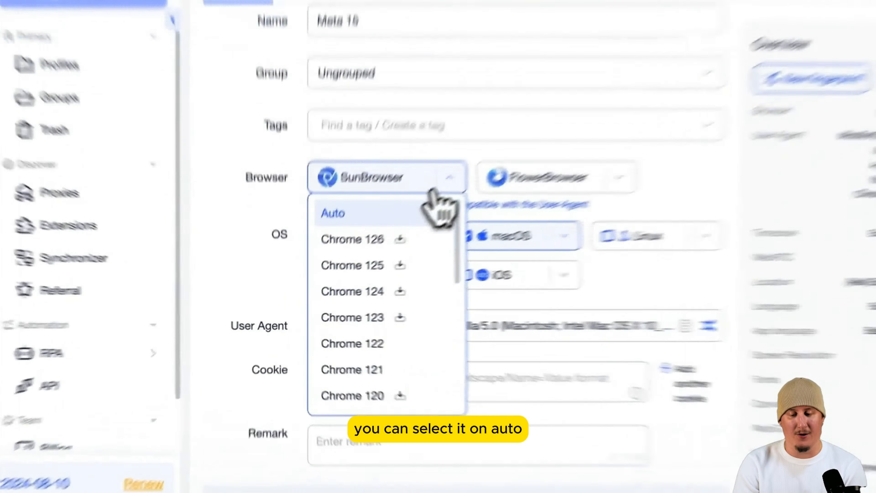
left_click(406, 215)
left_click(406, 215)
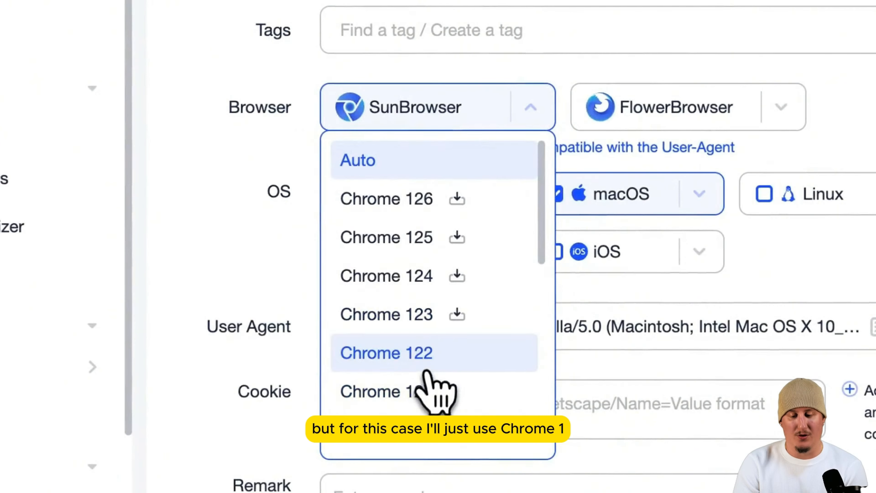
left_click(427, 365)
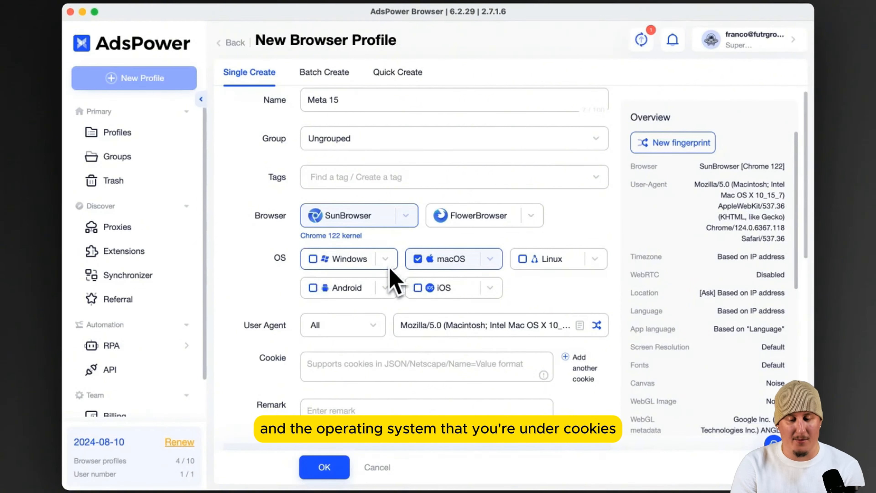
Check the saved proxies available for the profile and return the proxy setting to Custom.
scroll(393, 276, "down", 2)
scroll(391, 276, "down", 3)
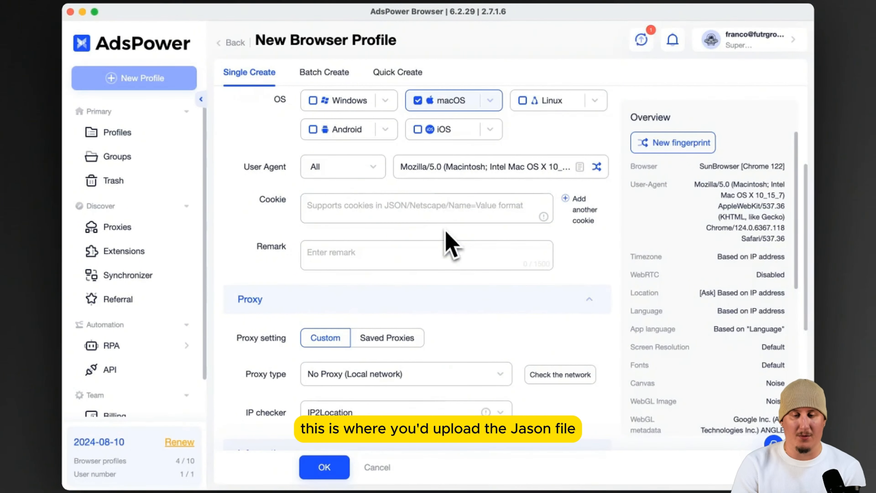
scroll(448, 246, "down", 3)
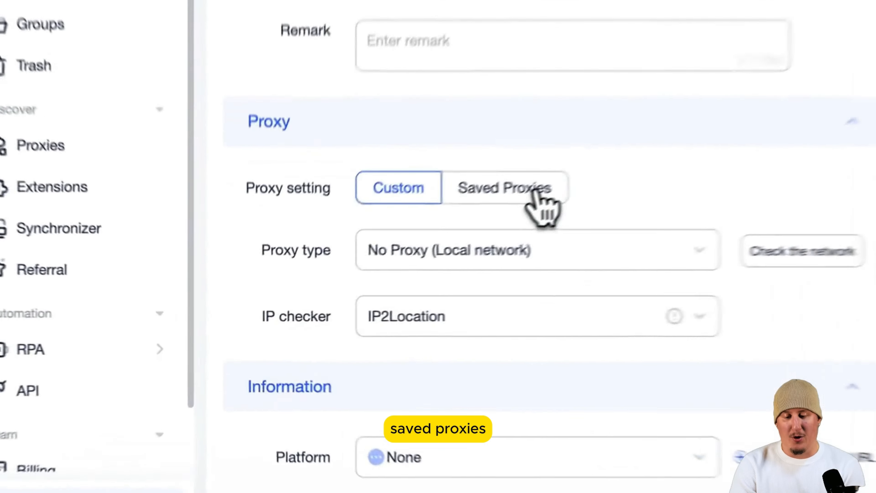
left_click(536, 192)
left_click(536, 243)
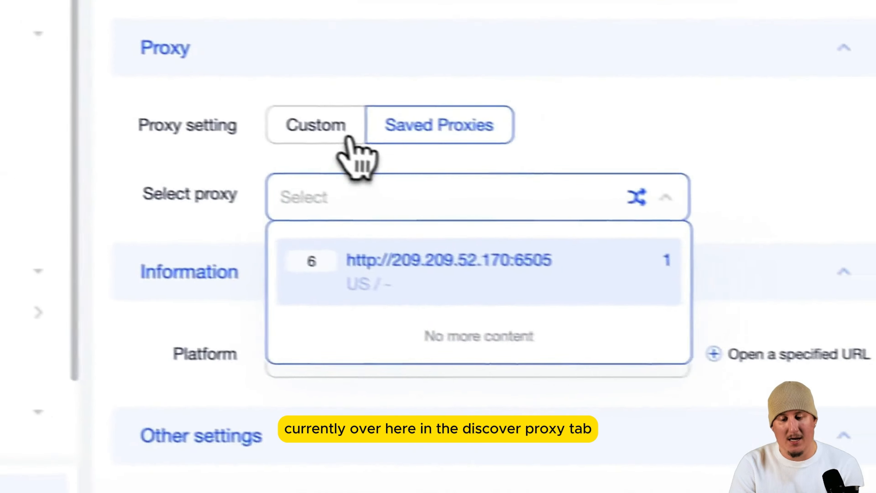
left_click(348, 138)
Set the profile's platform to tiktok.com.
scroll(507, 135, "down", 5)
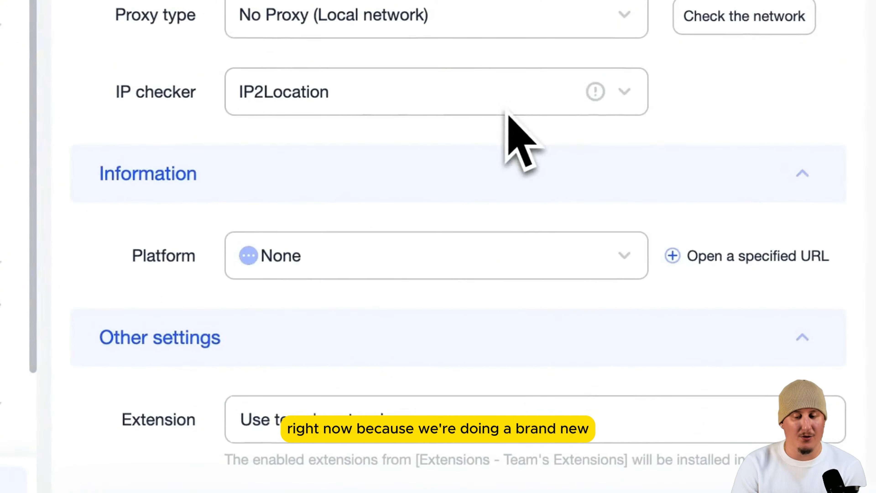
scroll(507, 117, "down", 3)
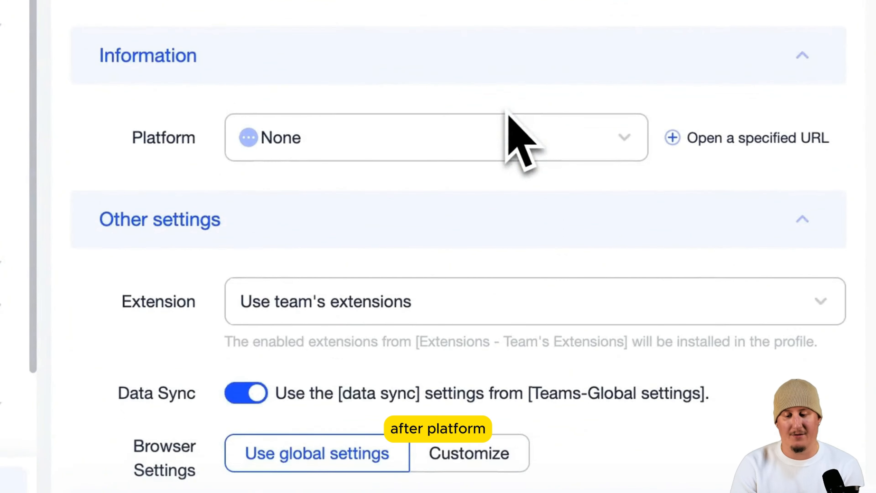
left_click(466, 144)
scroll(400, 400, "down", 15)
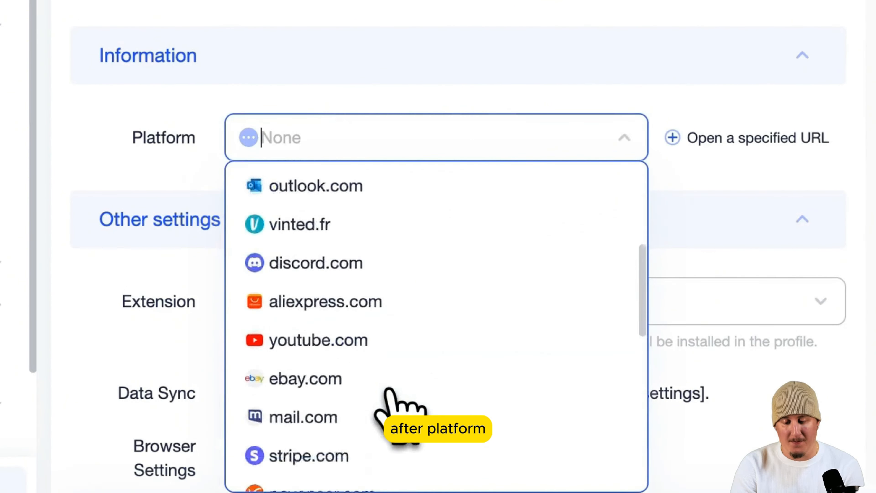
scroll(397, 401, "down", 3)
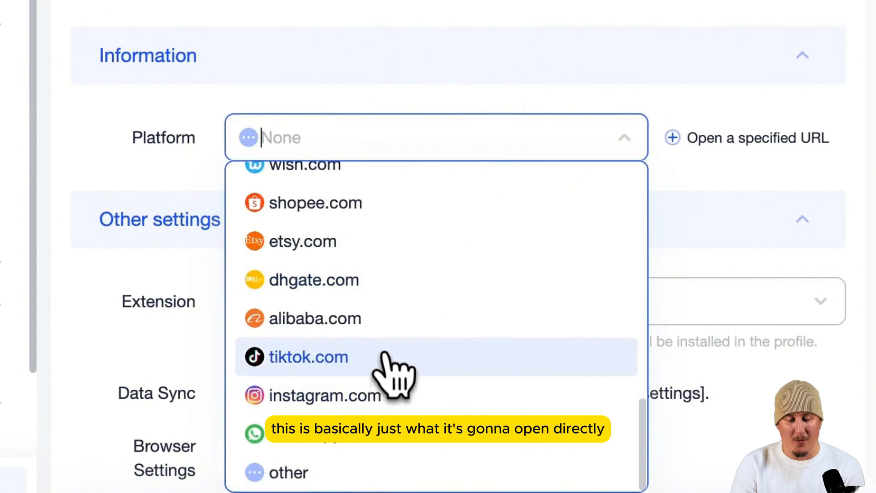
left_click(388, 356)
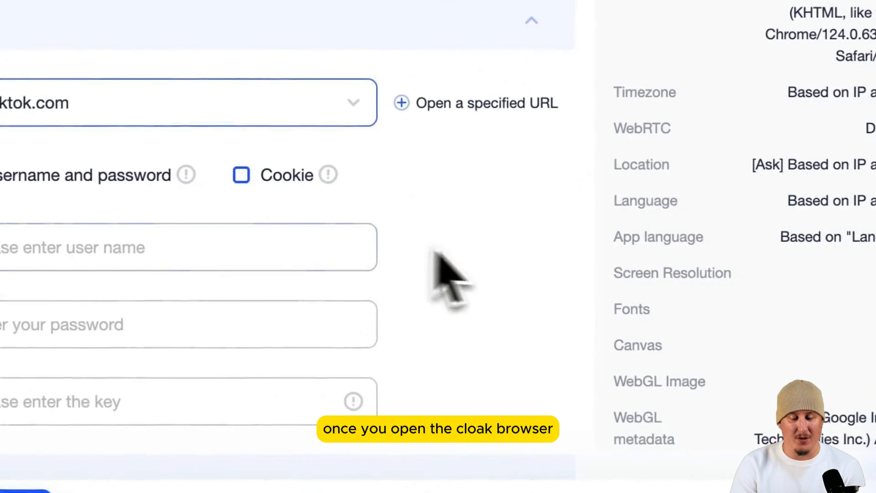
Create the profile, leaving the platform's username, password and 2FA key empty and the other settings at their defaults.
scroll(579, 274, "down", 3)
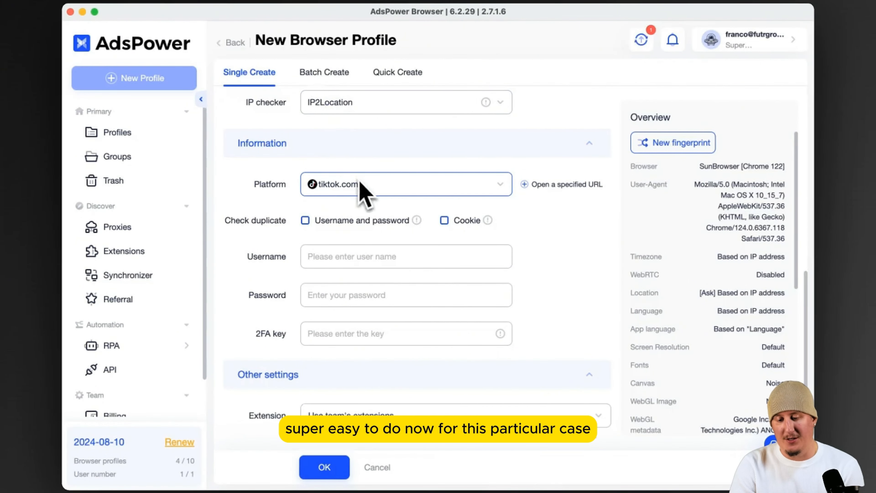
scroll(425, 193, "down", 3)
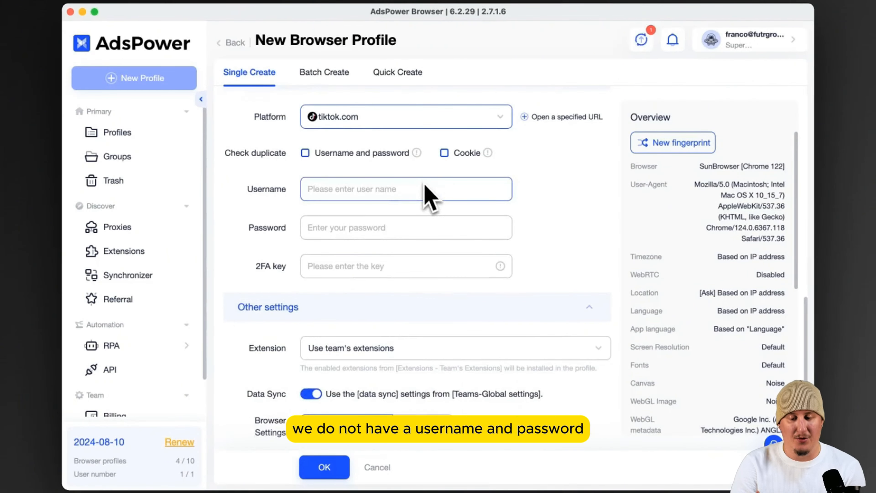
scroll(427, 196, "down", 2)
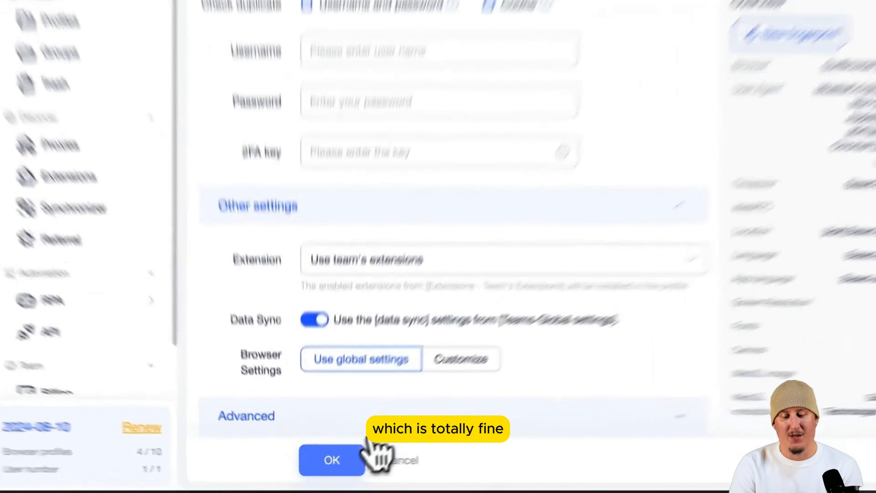
left_click(360, 457)
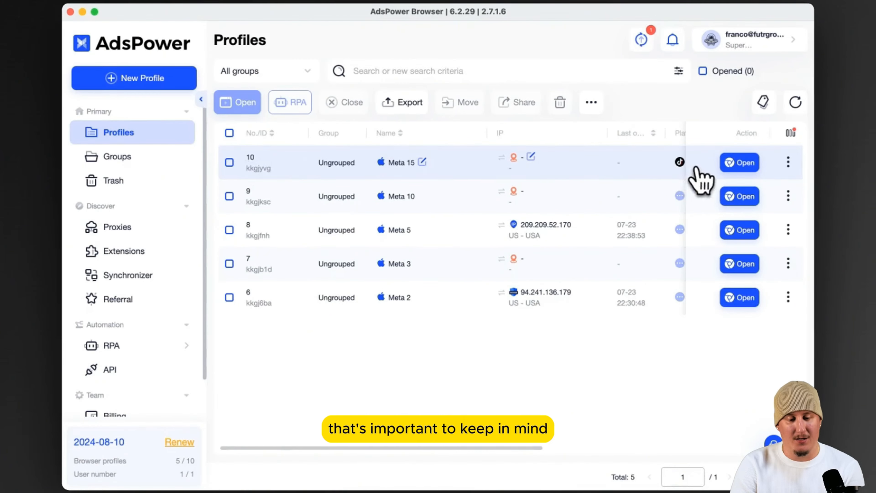
Go to the proxy list and start adding a new proxy.
left_click(115, 229)
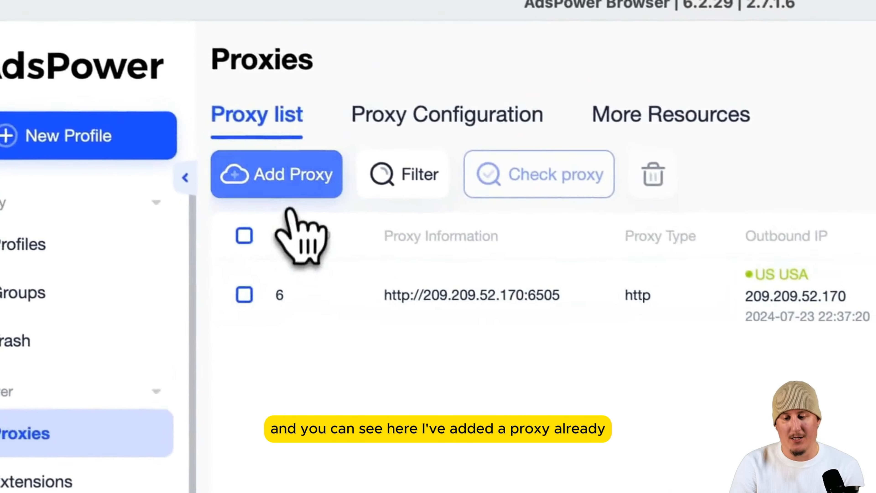
left_click(305, 187)
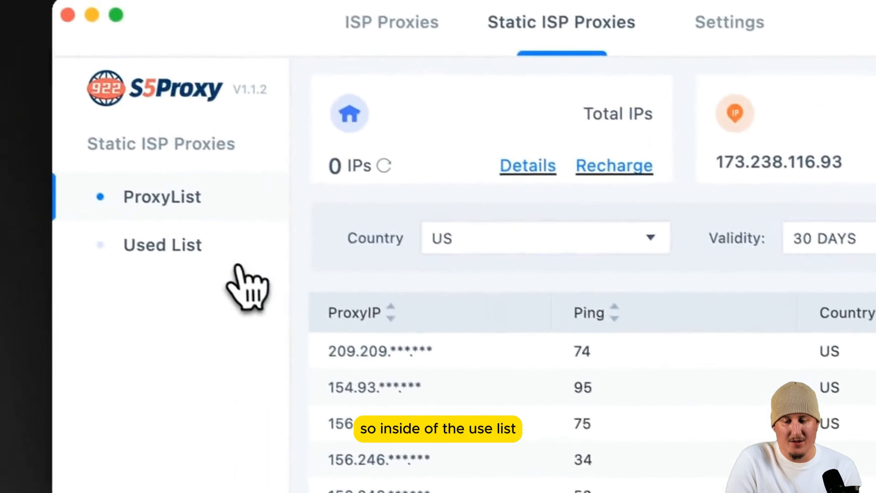
In 922 S5Proxy, open the User&Pass Auth details of the used Miami proxy 209.209.52.170.
left_click(233, 266)
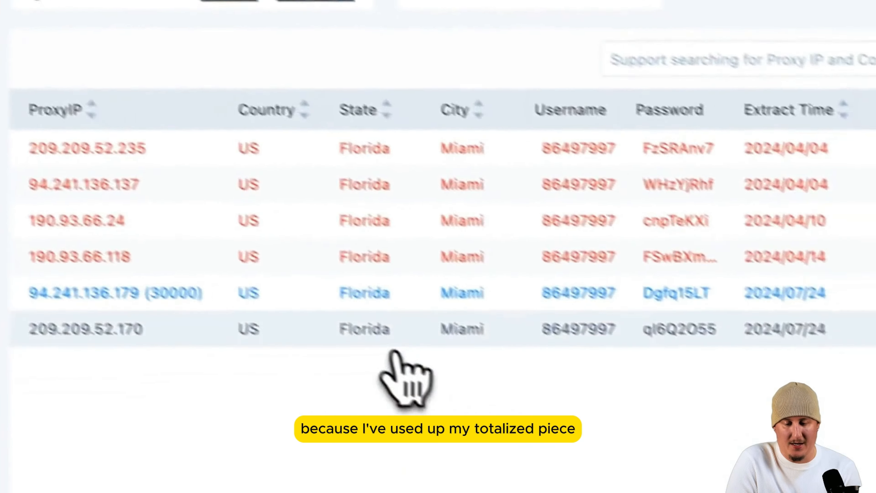
right_click(353, 315)
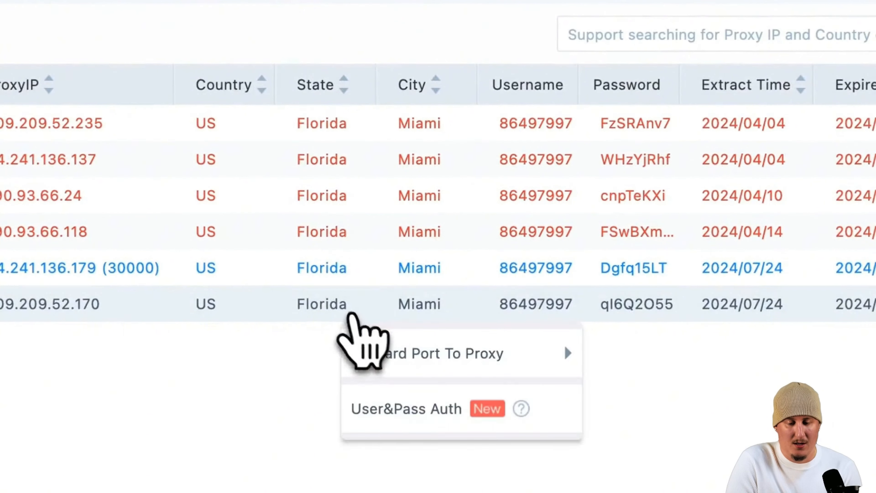
left_click(410, 408)
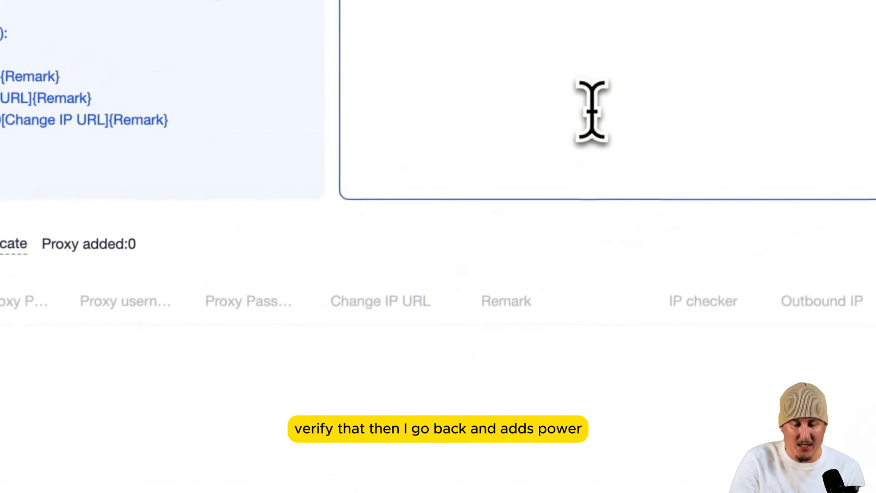
Paste the 209.209.52.170 proxy's host, port, username and password as a new proxy, run the proxy check and save it.
key("super+v")
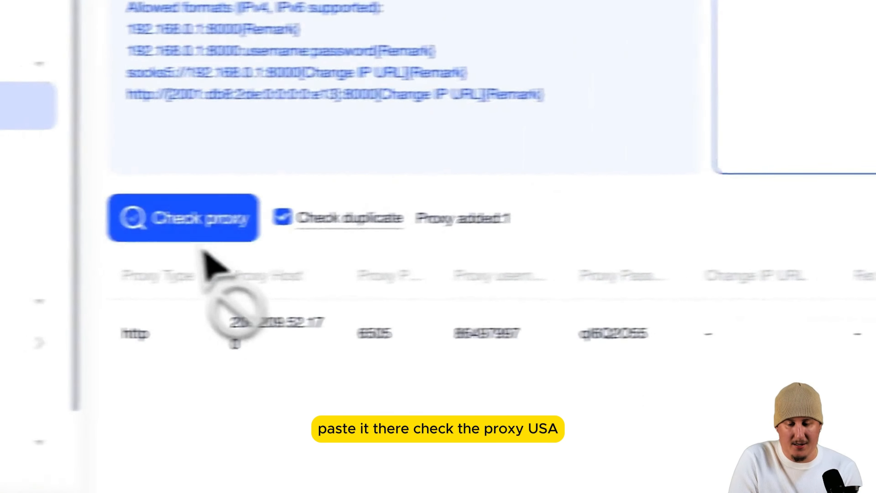
left_click(268, 213)
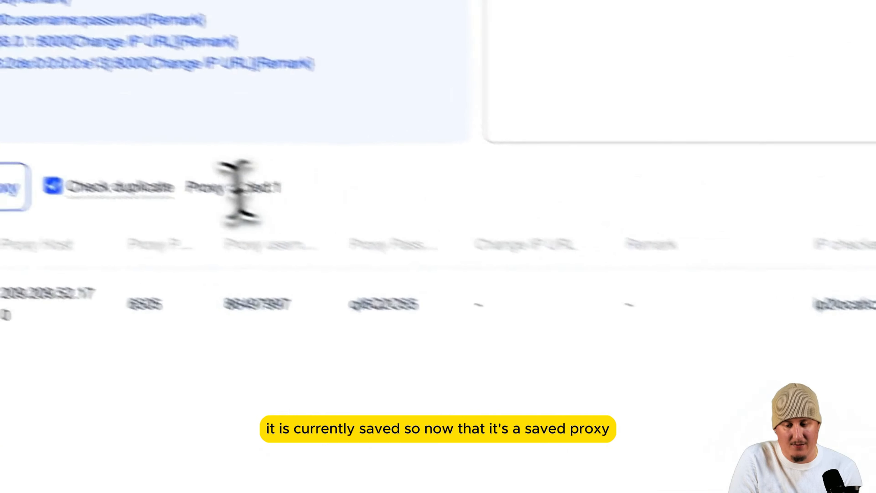
left_click(272, 481)
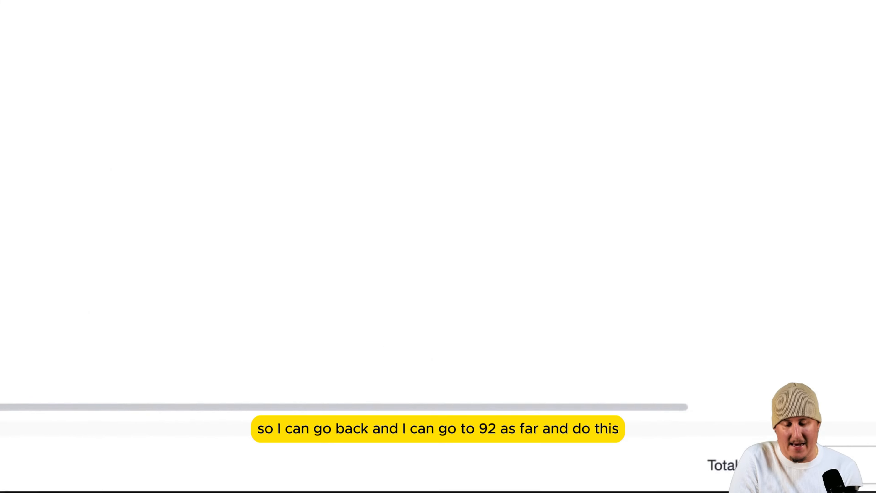
In 922 S5Proxy, copy the User&Pass Auth details of the Miami proxy 94.241.136.179.
key("super+Tab")
right_click(466, 151)
left_click(532, 222)
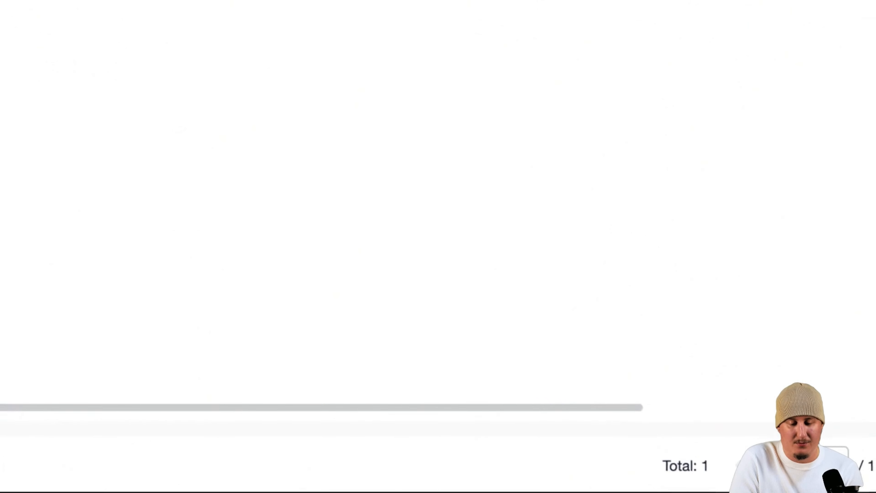
Back in AdsPower, add the 94.241.136.179 proxy to the proxy list by pasting its port, username and password, and save it.
left_click(16, 32)
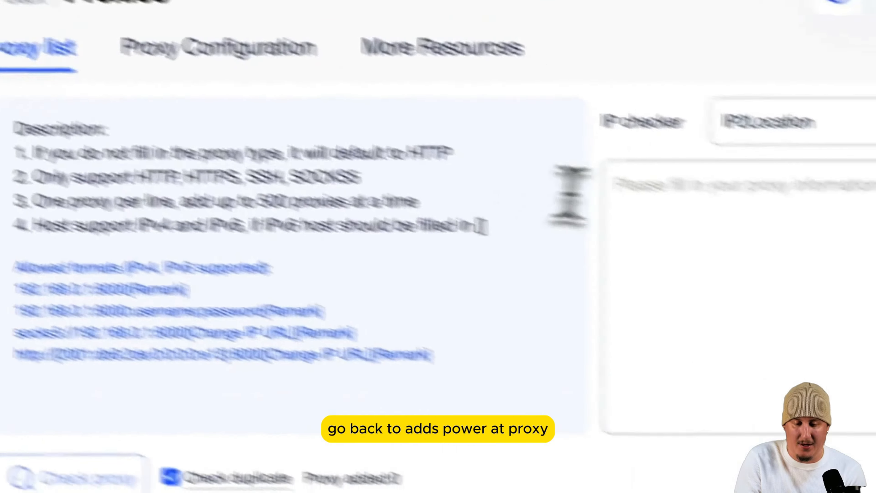
left_click(607, 137)
left_click(293, 488)
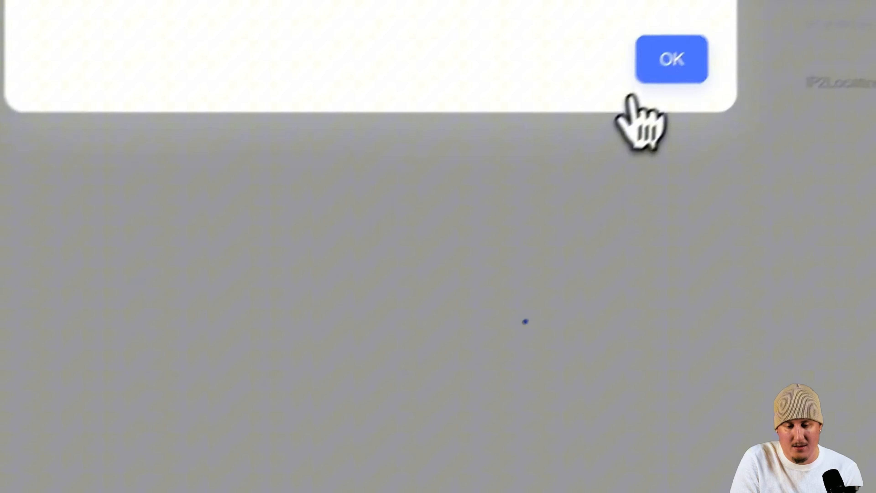
left_click(671, 58)
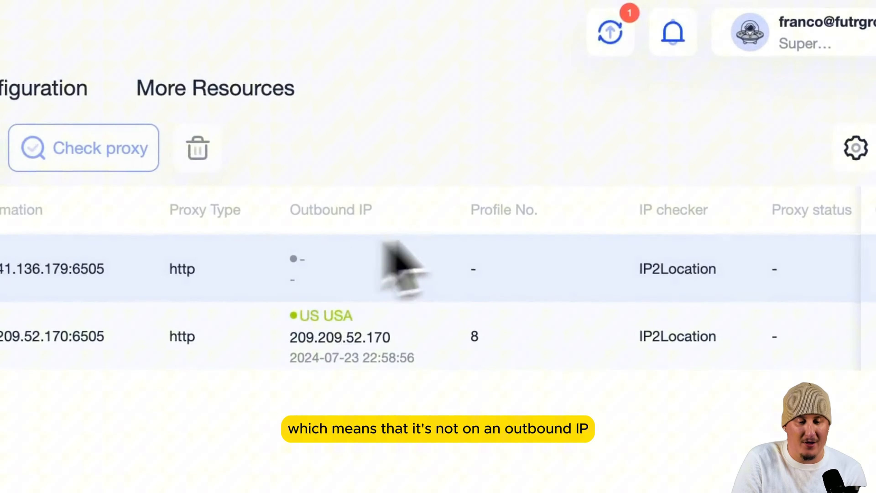
left_click(117, 203)
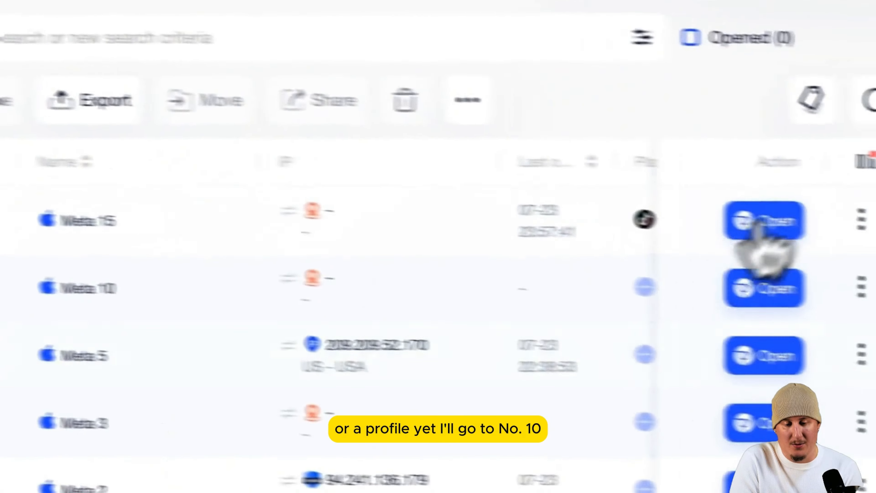
left_click(767, 208)
left_click(719, 257)
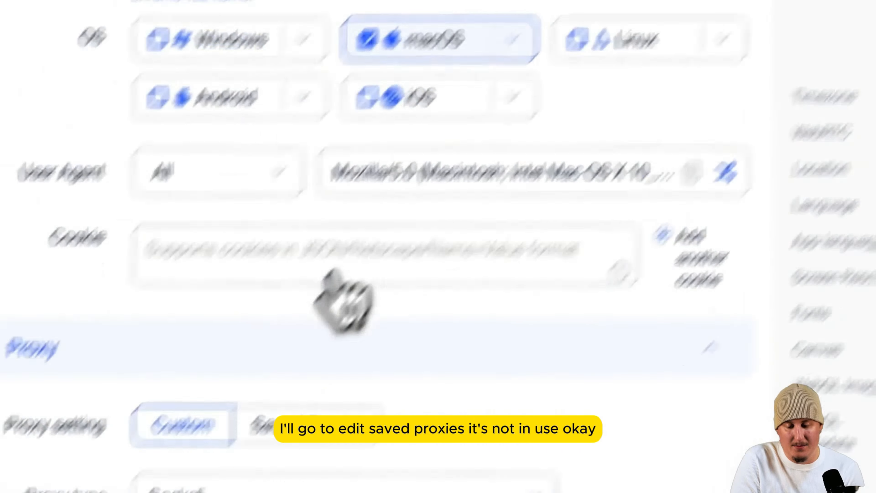
left_click(305, 424)
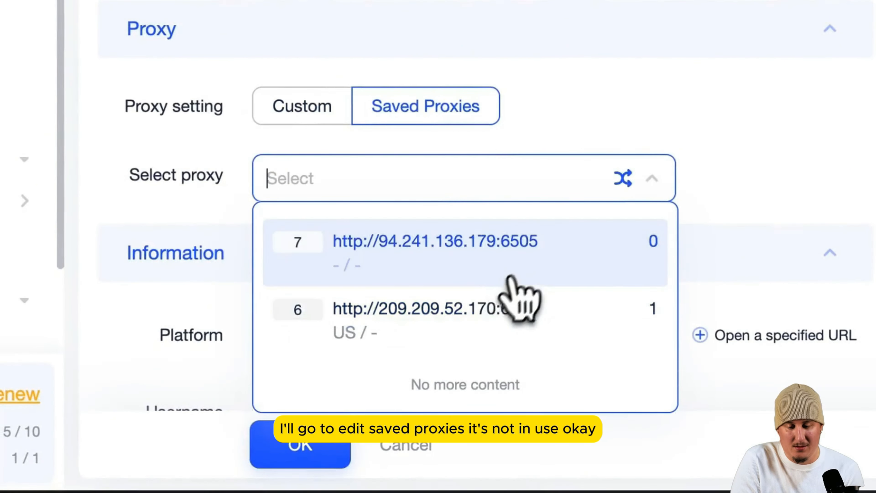
left_click(516, 262)
left_click(340, 447)
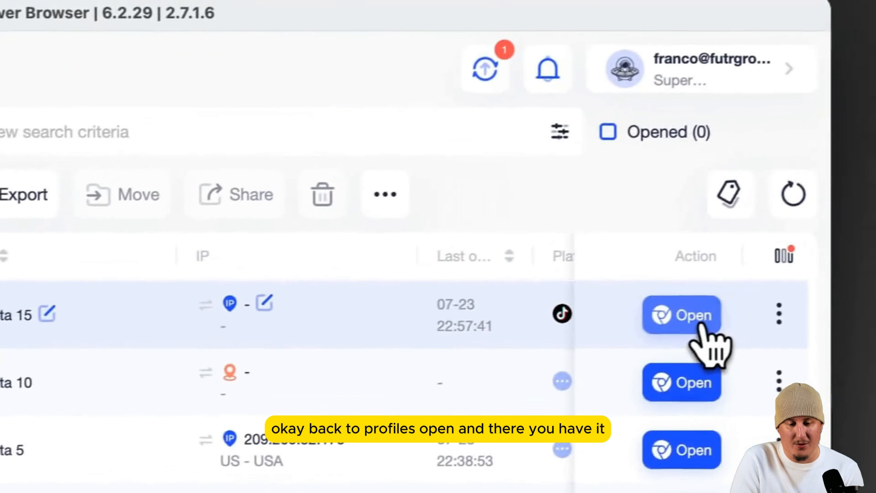
Launch profile 10's browser, check its IP location and the TikTok page, and close the TikTok and start pages.
left_click(685, 326)
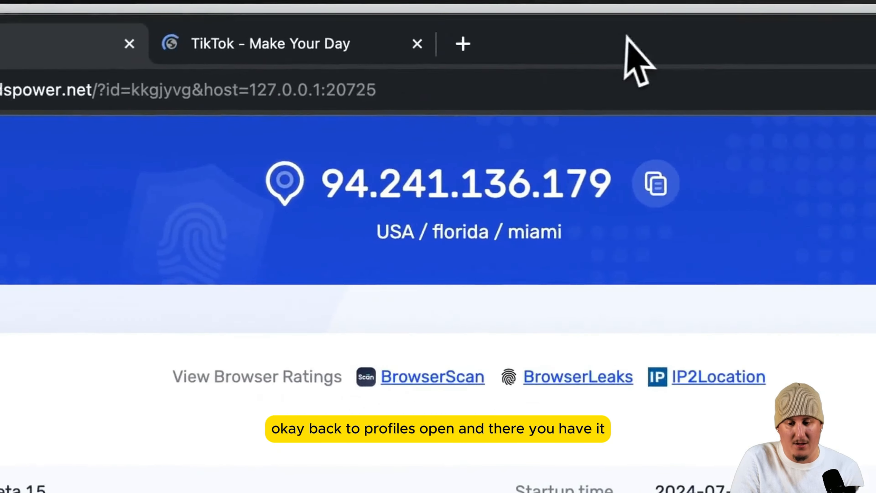
left_click(279, 43)
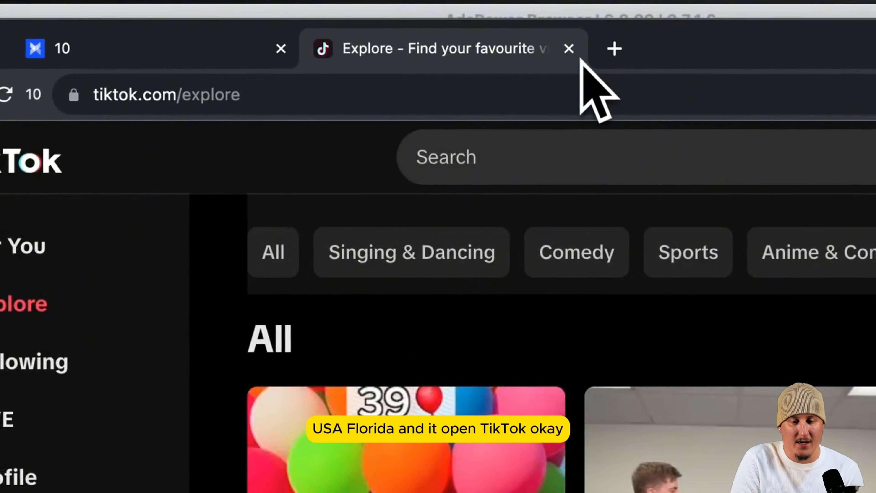
left_click(573, 54)
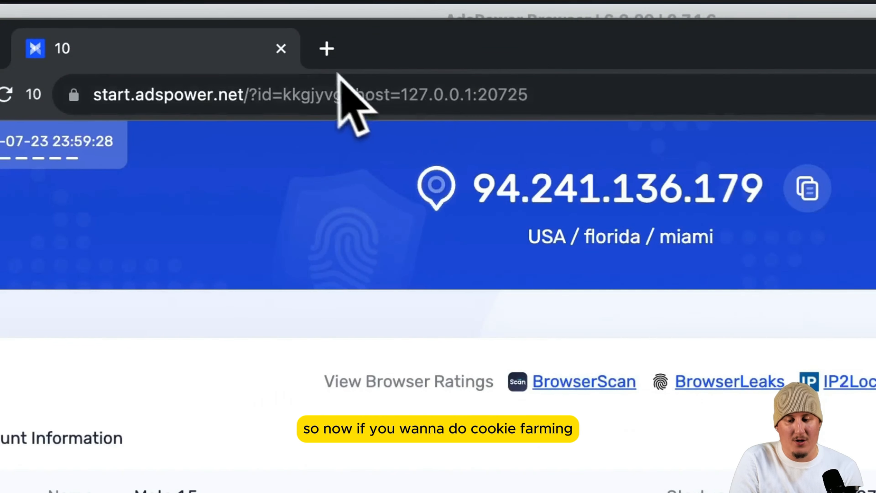
left_click(281, 49)
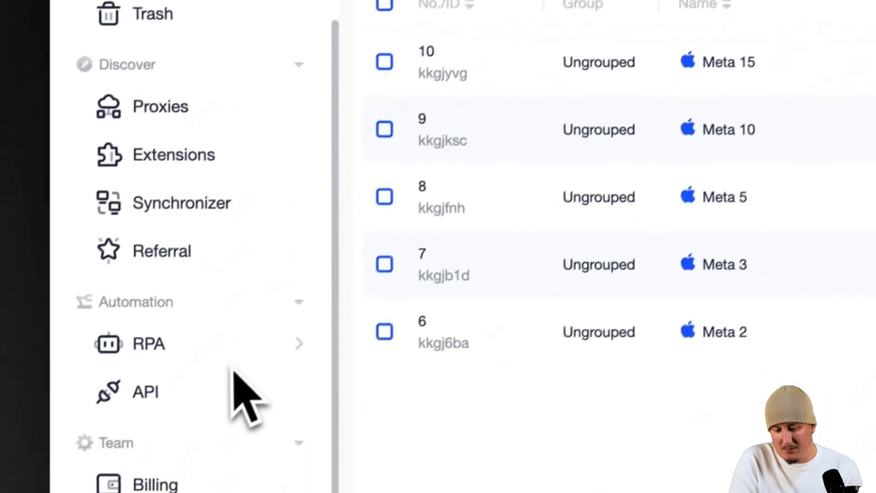
Find the Cookie Robot template in the RPA marketplace and open it.
scroll(242, 352, "up", 1)
scroll(242, 352, "down", 1)
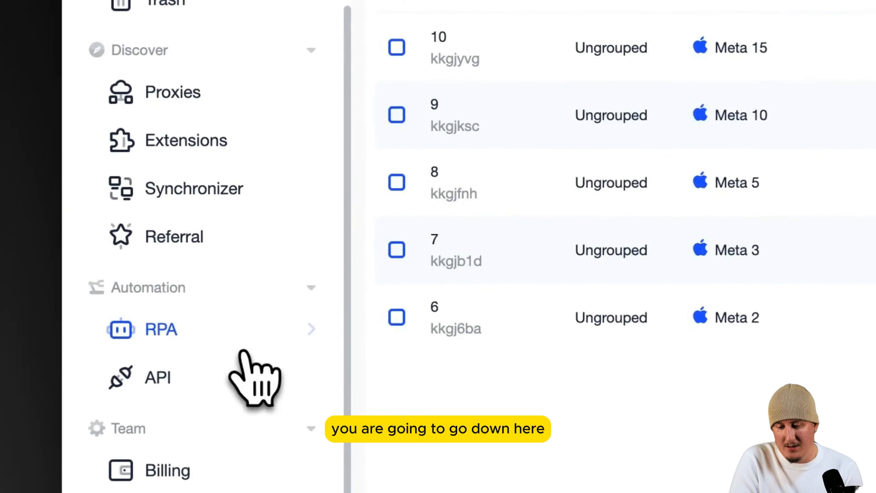
scroll(251, 347, "down", 3)
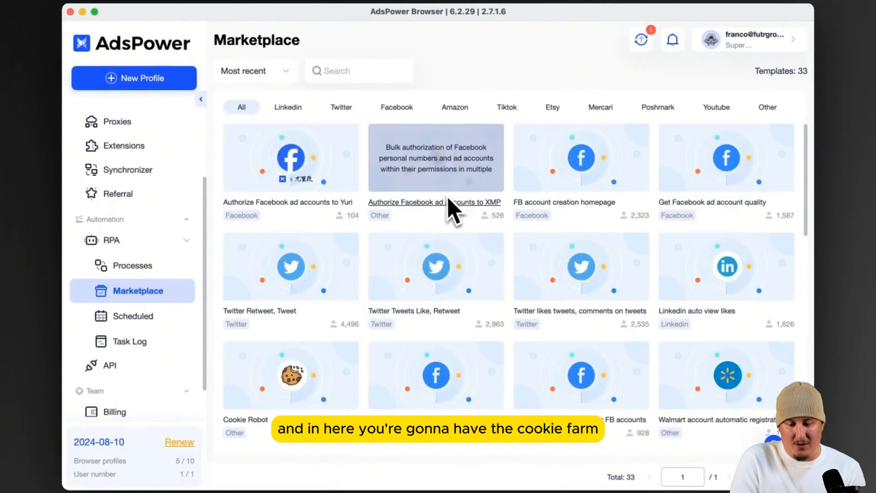
scroll(449, 211, "down", 2)
left_click(292, 293)
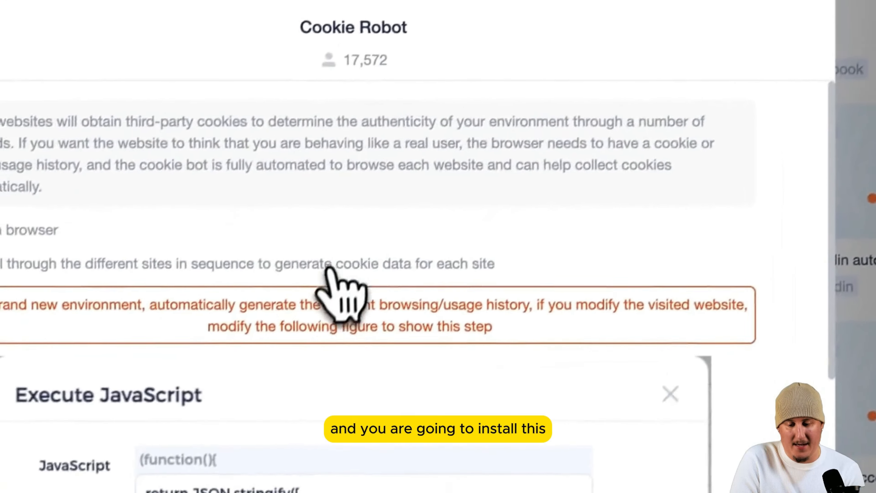
Review the Cookie Robot template's description and list of visited websites, and apply the template.
scroll(307, 396, "down", 3)
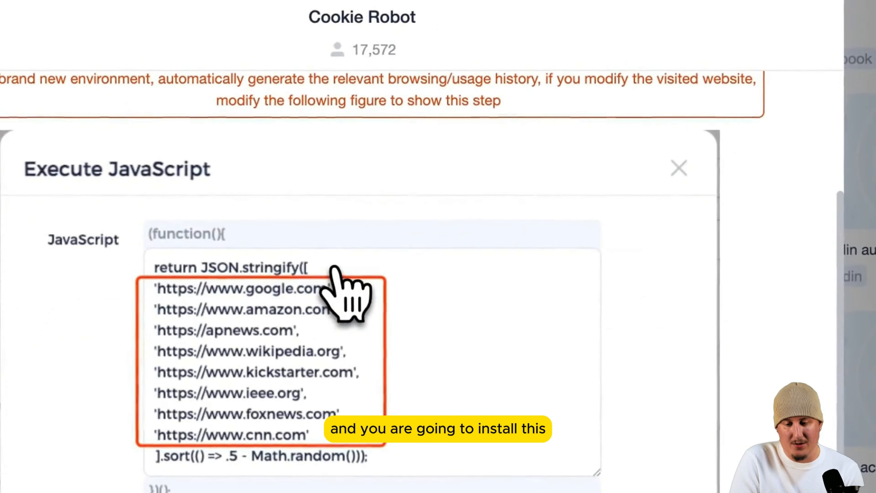
scroll(333, 268, "down", 3)
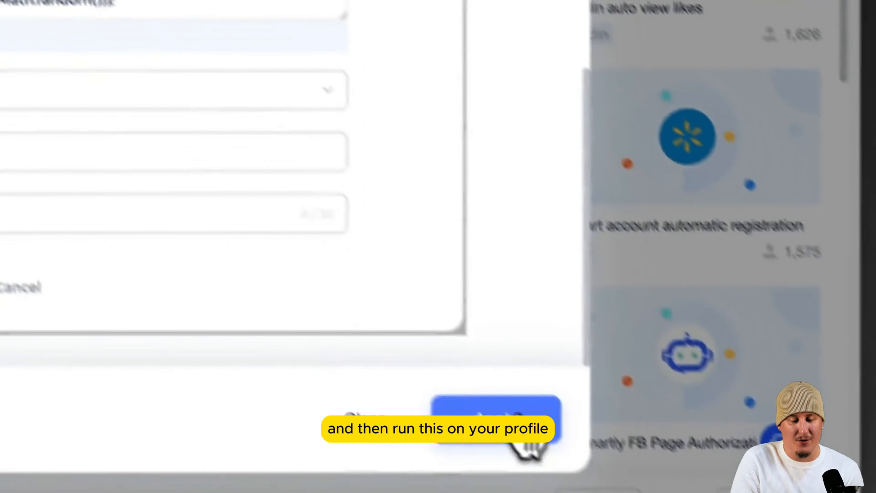
left_click(513, 414)
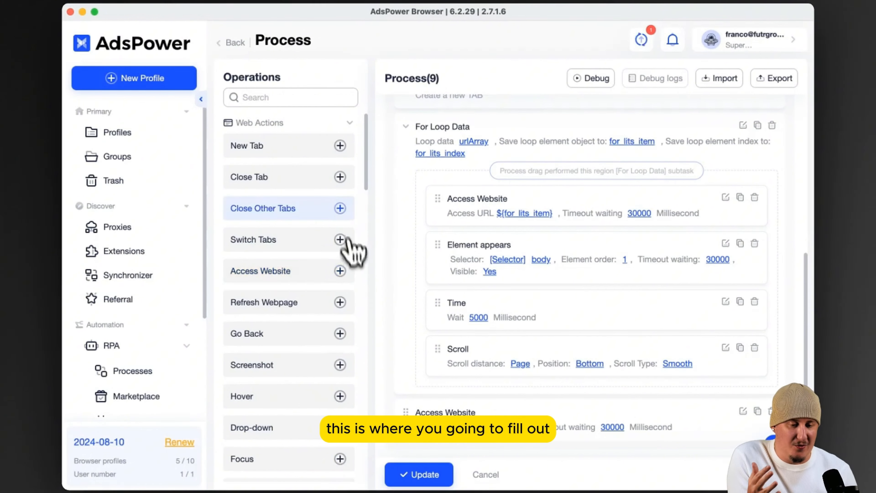
Look through the available web actions for the Cookie Robot process, save the process and return to the profiles list.
scroll(348, 229, "down", 3)
scroll(349, 229, "up", 3)
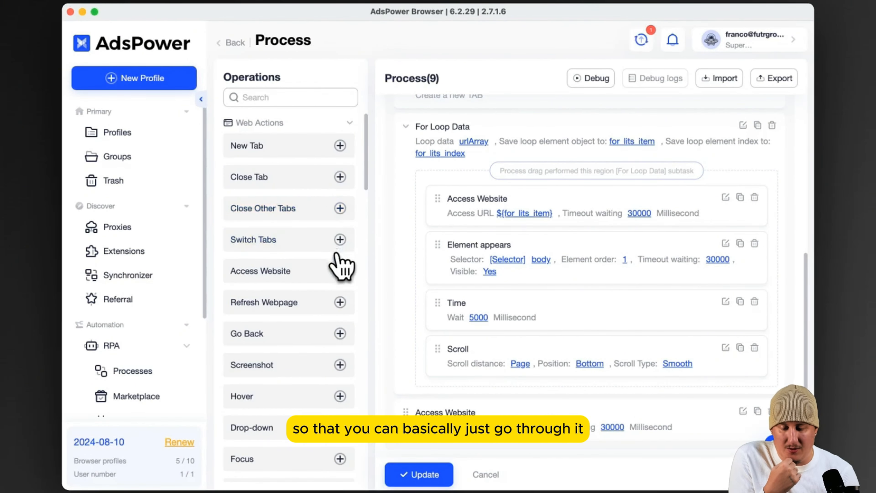
scroll(339, 263, "down", 2)
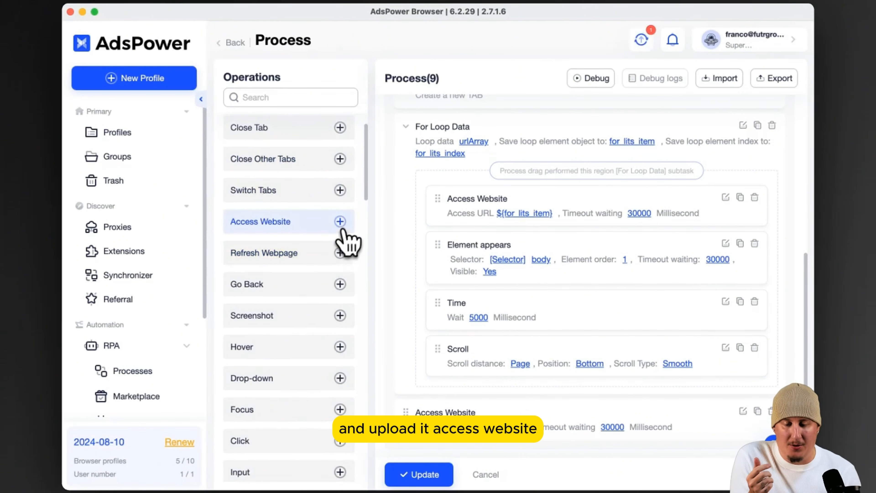
scroll(348, 241, "down", 1)
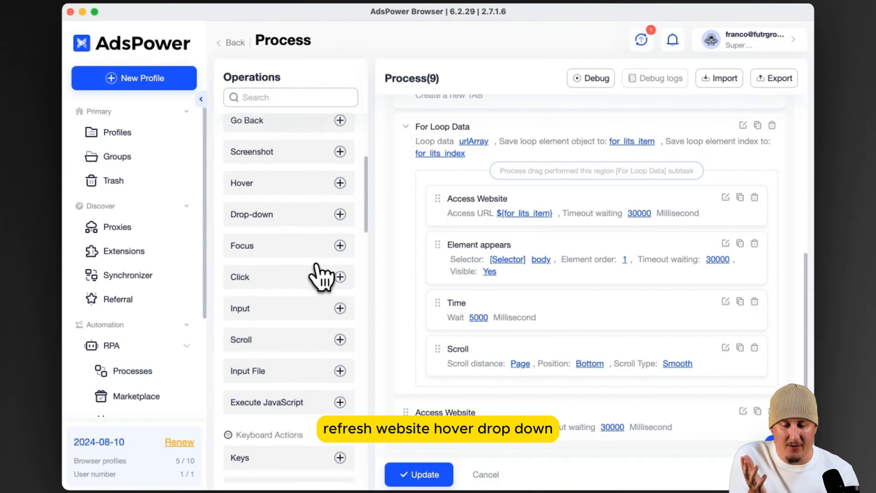
scroll(321, 276, "down", 1)
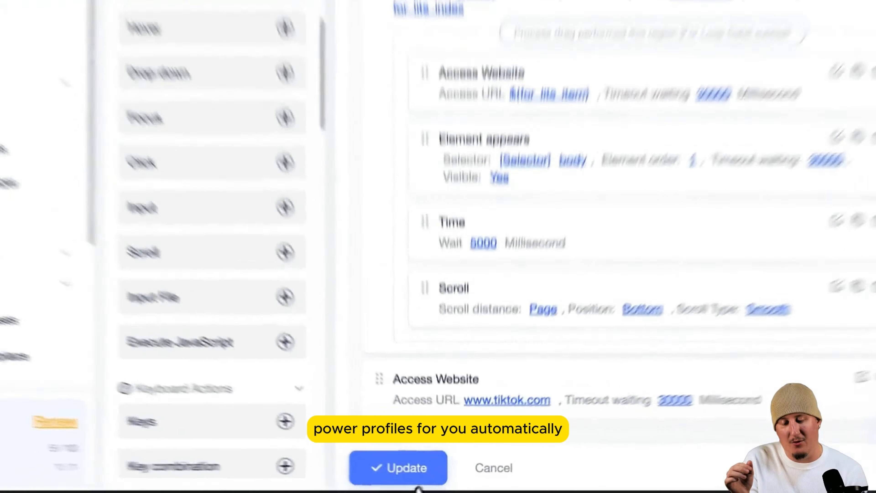
left_click(431, 476)
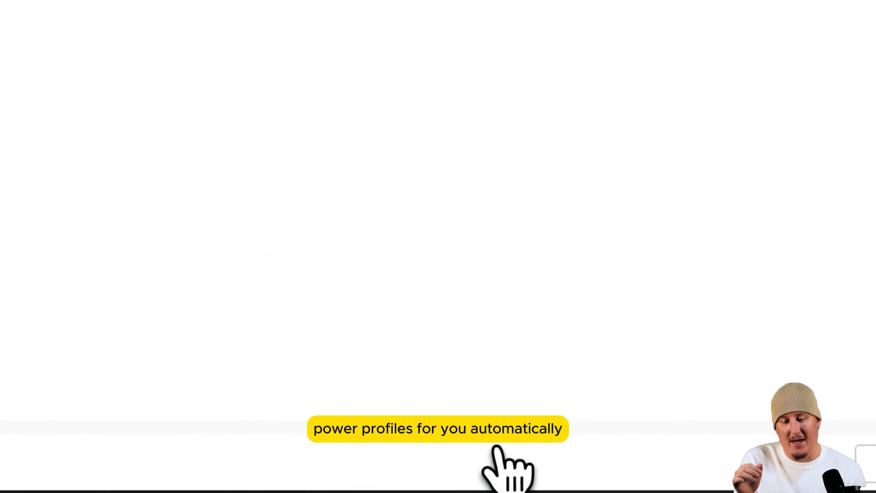
left_click(213, 100)
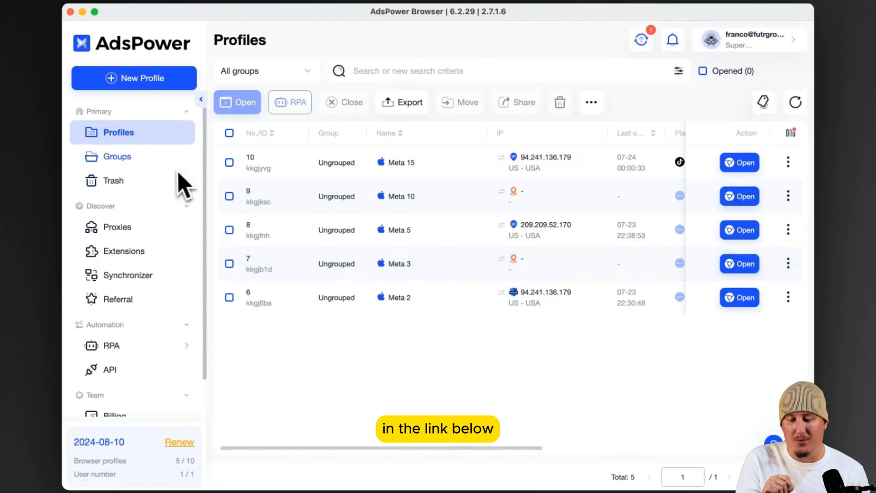
In 922 S5Proxy, view the port-forwarding options of the 209.209.52.170 proxy, including the profile offered for port 30001.
left_click(148, 231)
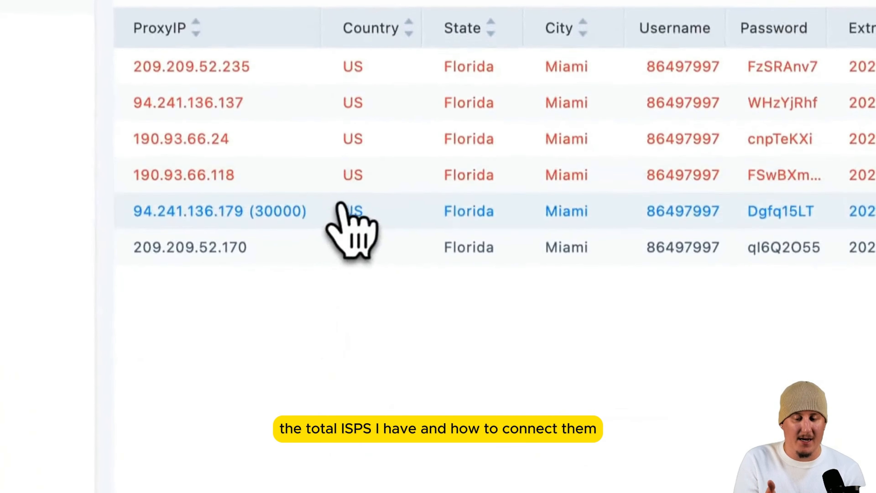
right_click(367, 238)
mouse_move(400, 276)
mouse_move(707, 332)
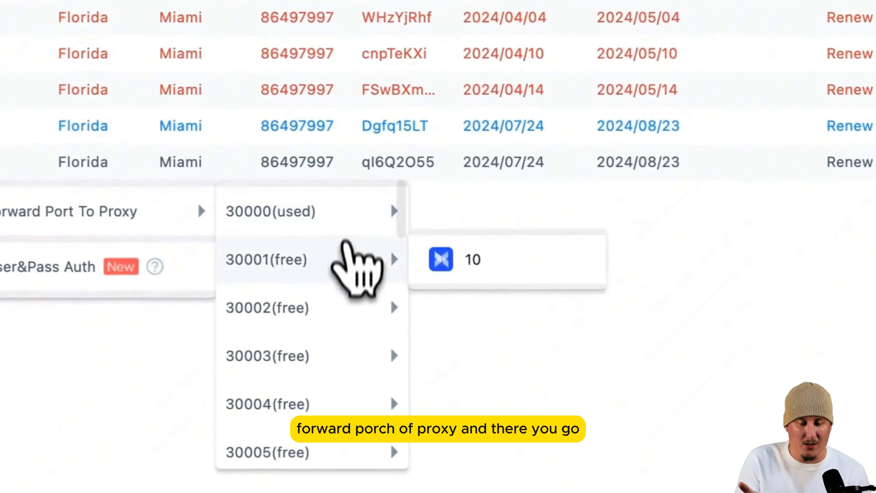
left_click(579, 279)
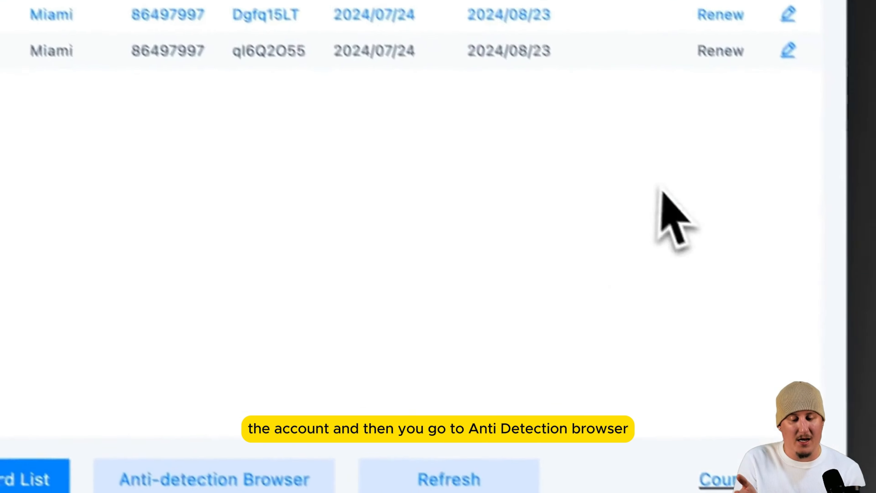
Enable all five profiles in the Anti-detection Browser list and close the list.
left_click(275, 463)
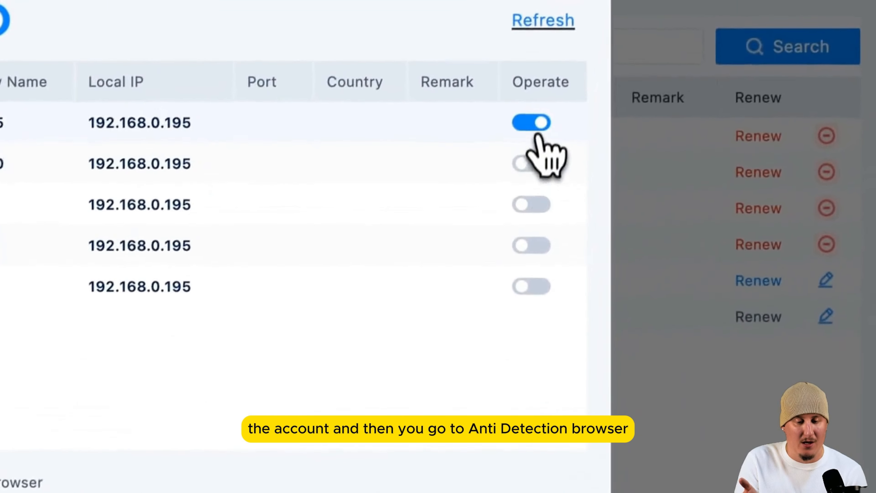
left_click(538, 128)
left_click(533, 129)
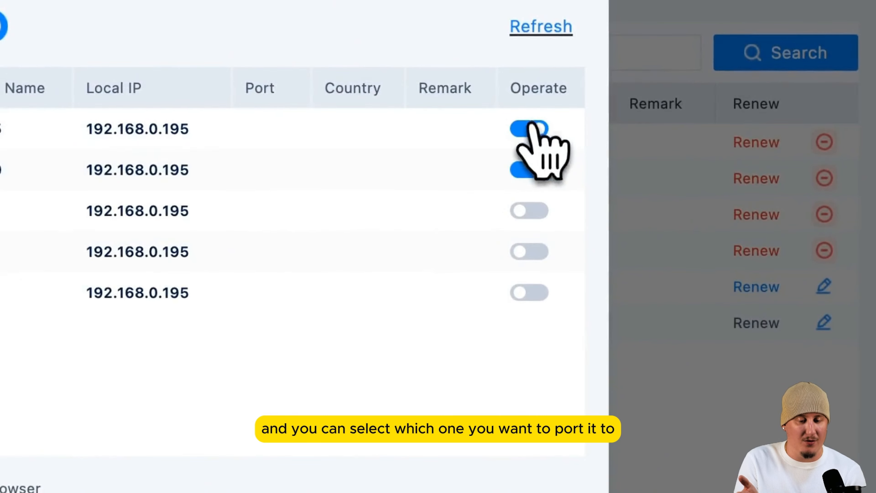
left_click(536, 252)
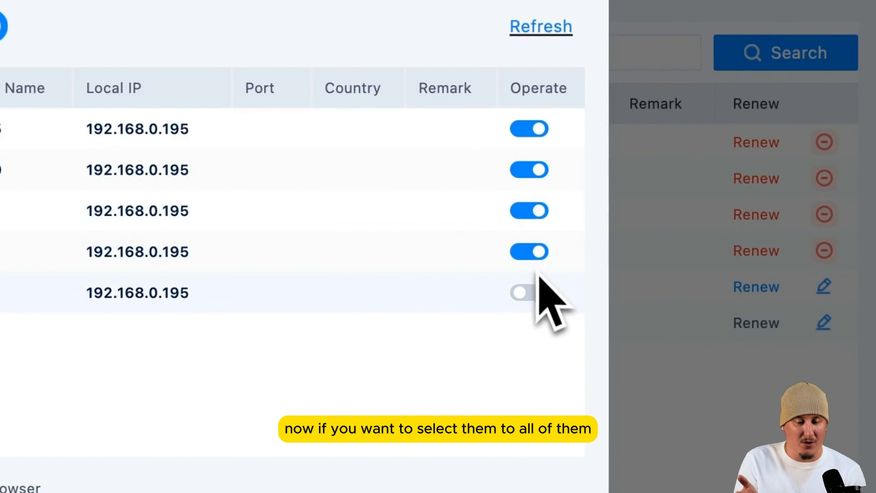
left_click(530, 292)
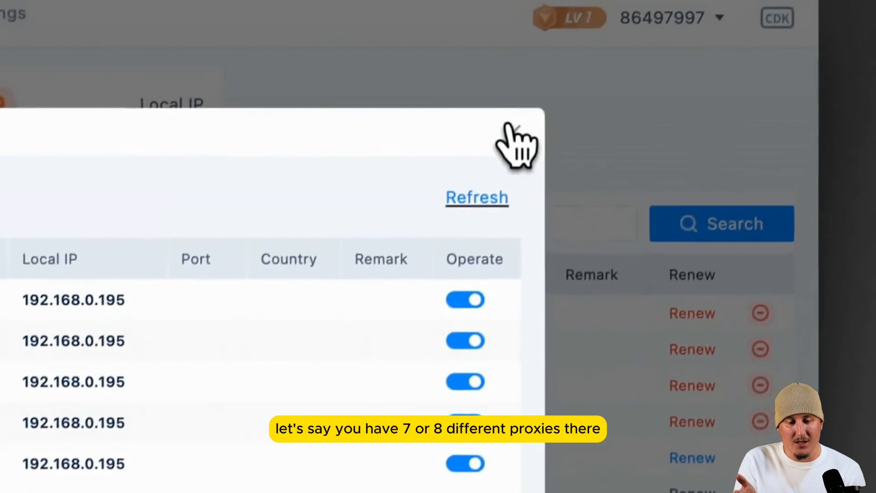
left_click(512, 131)
Look through the profiles offered for forwarding a local port to the 94.241.136.179 proxy.
right_click(309, 233)
mouse_move(326, 243)
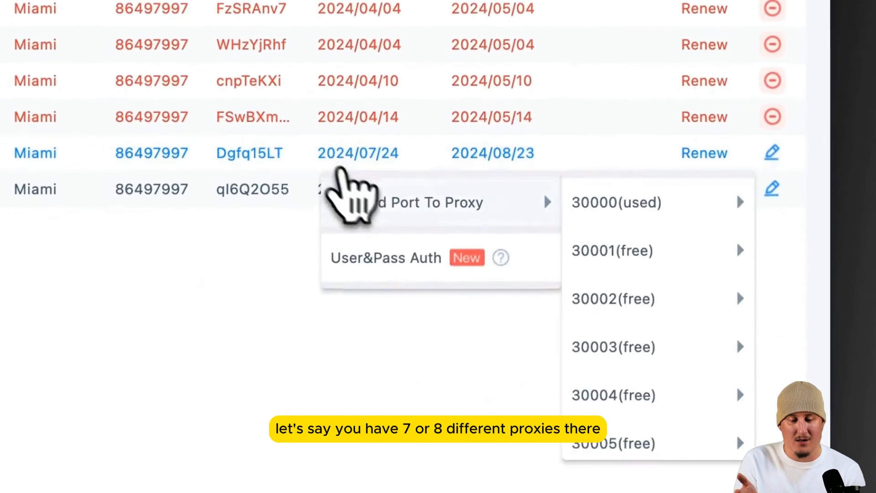
mouse_move(598, 257)
scroll(472, 262, "down", 2)
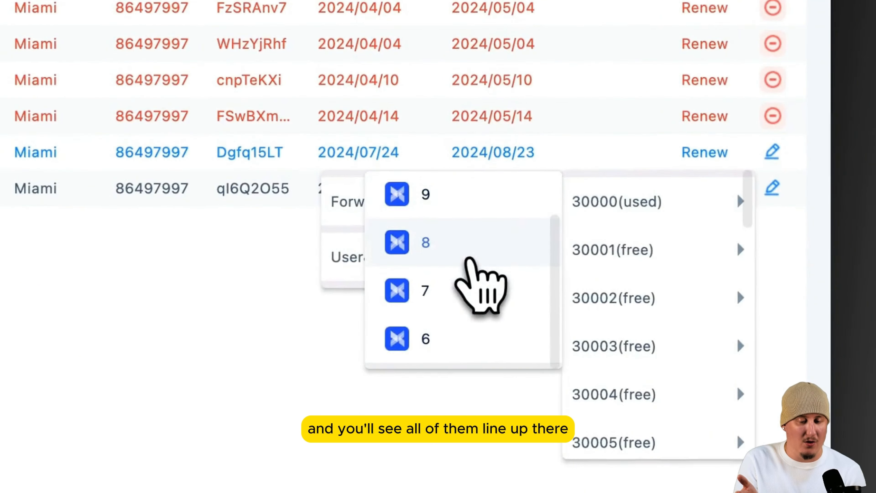